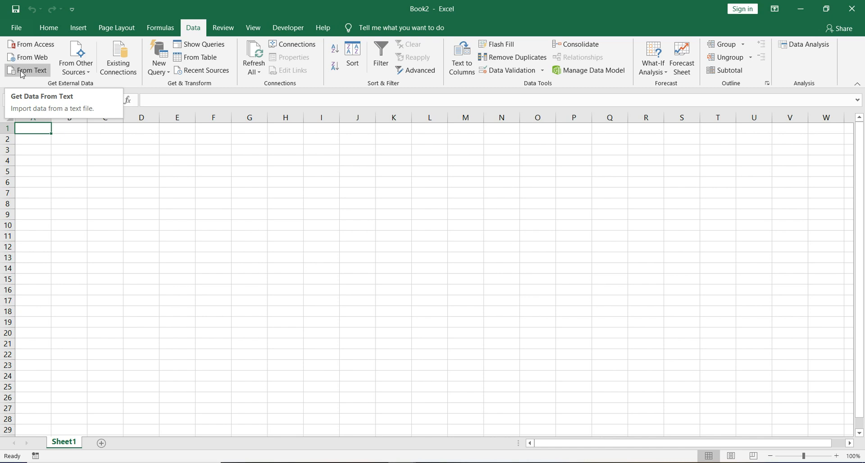
# Start importing the textfile text document from the !.Excel folder as delimited data and mark it as having headers
pyautogui.click(22, 72)
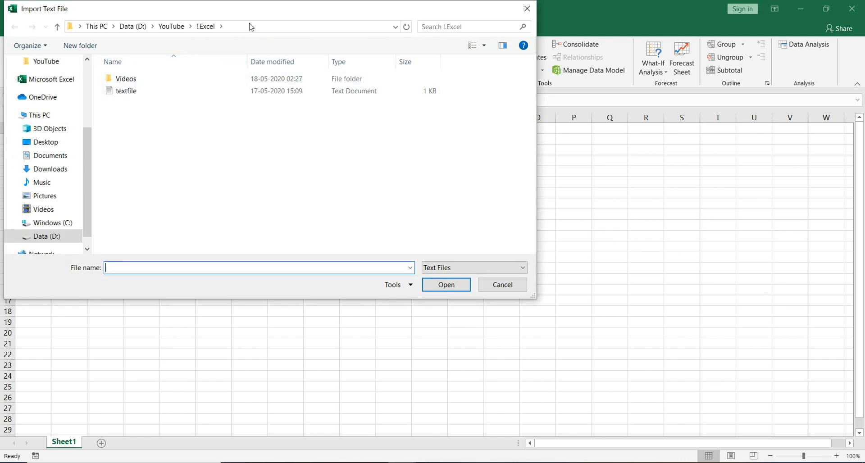
pyautogui.click(254, 92)
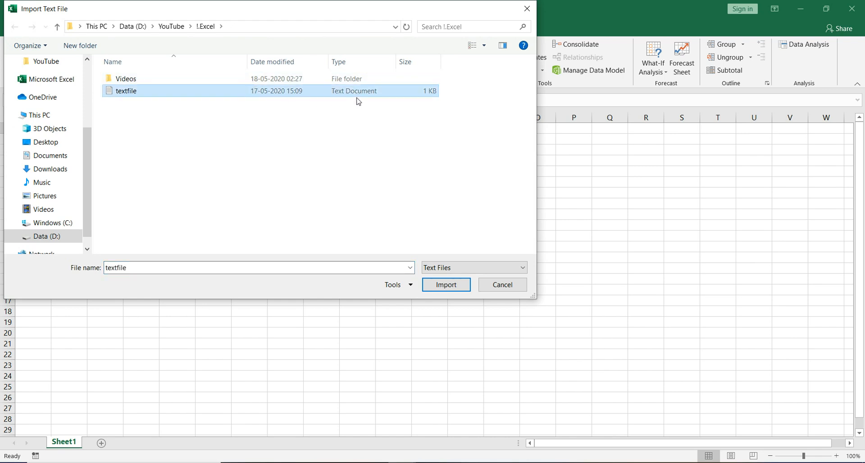
pyautogui.click(446, 285)
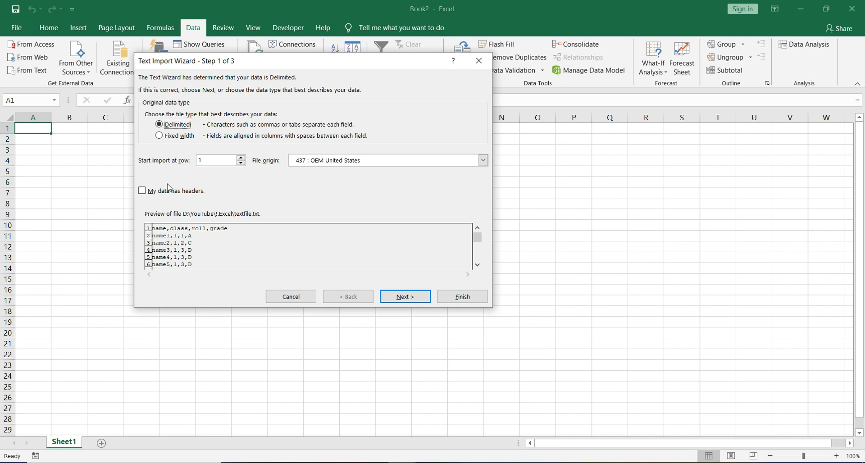
pyautogui.click(143, 192)
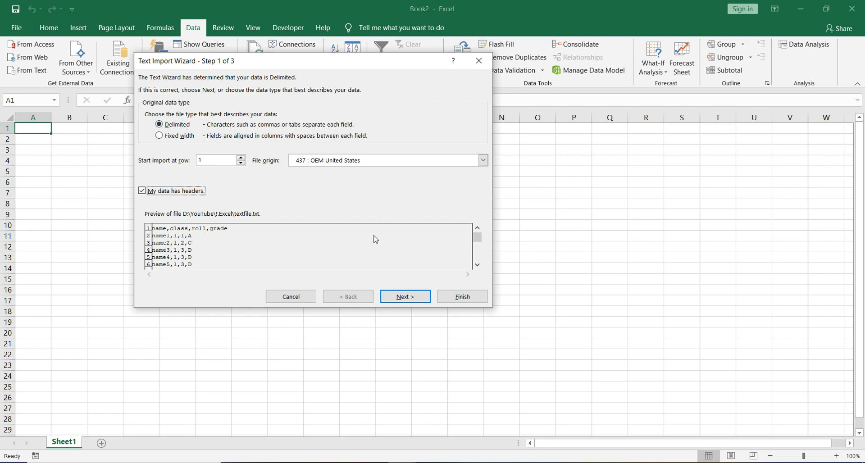
pyautogui.click(414, 299)
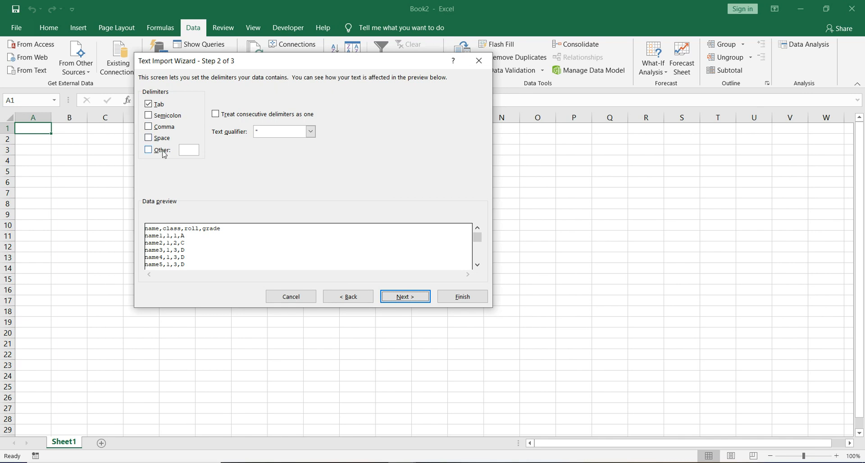
pyautogui.click(194, 153)
pyautogui.write(',')
pyautogui.press('BackSpace')
pyautogui.click(148, 150)
# Use Comma instead of Tab as the delimiter and finish the text import wizard with the General column format
pyautogui.click(149, 105)
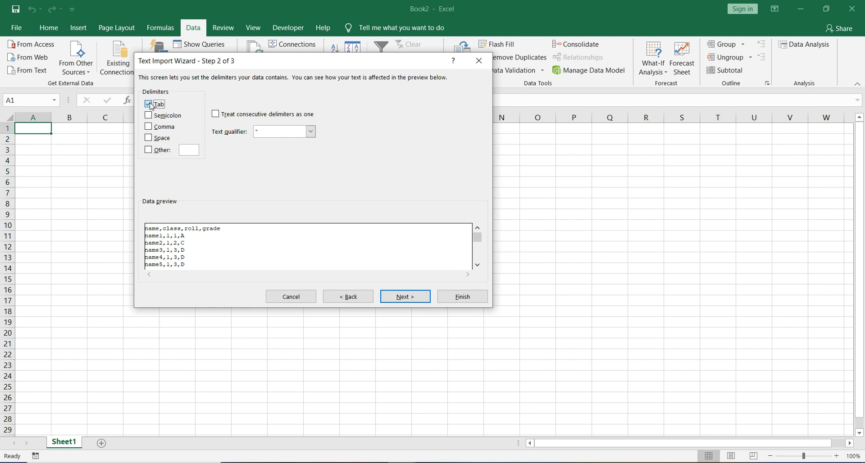
pyautogui.click(149, 127)
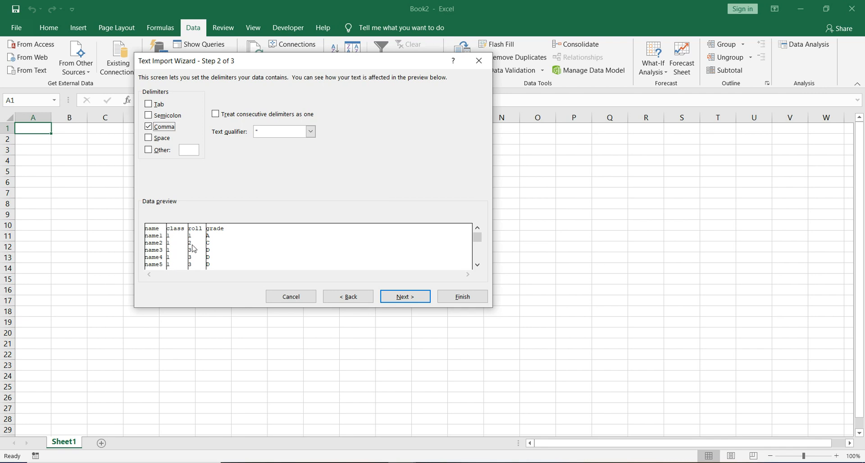
pyautogui.click(410, 301)
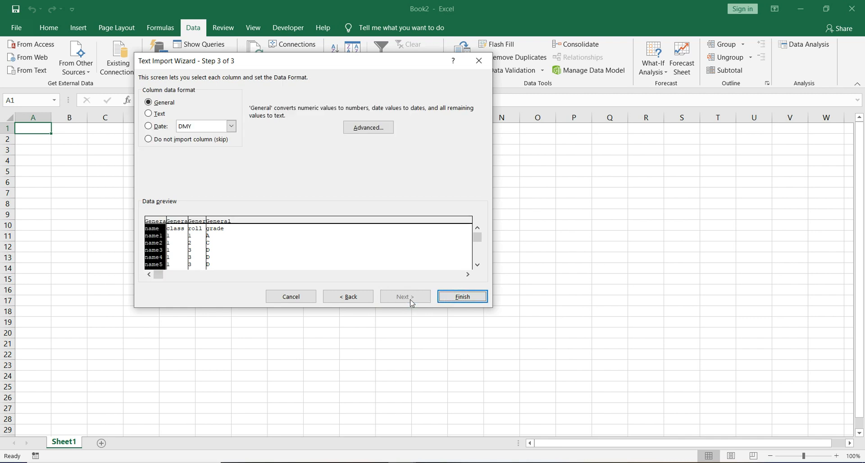
pyautogui.click(463, 296)
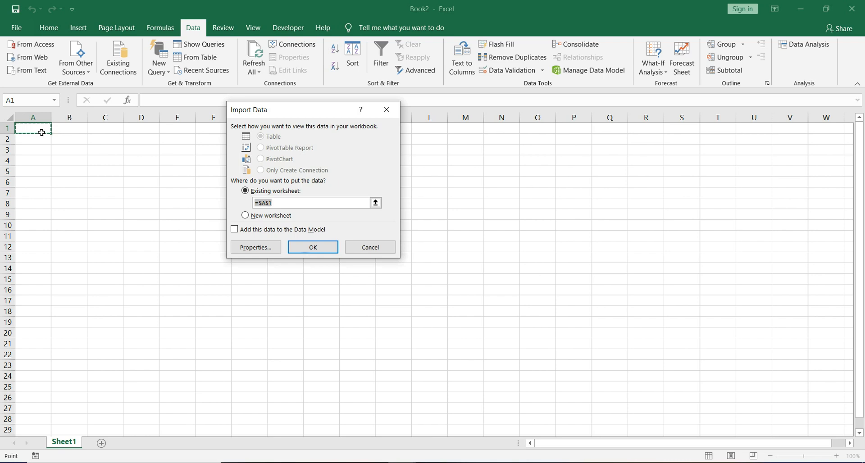
# Place the imported text data in the existing worksheet starting at cell D1
pyautogui.click(140, 129)
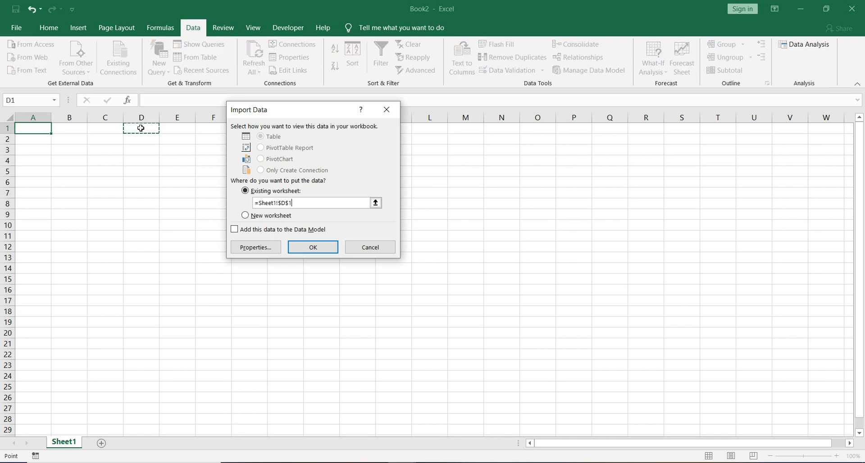
pyautogui.moveTo(293, 203); pyautogui.dragTo(209, 195)
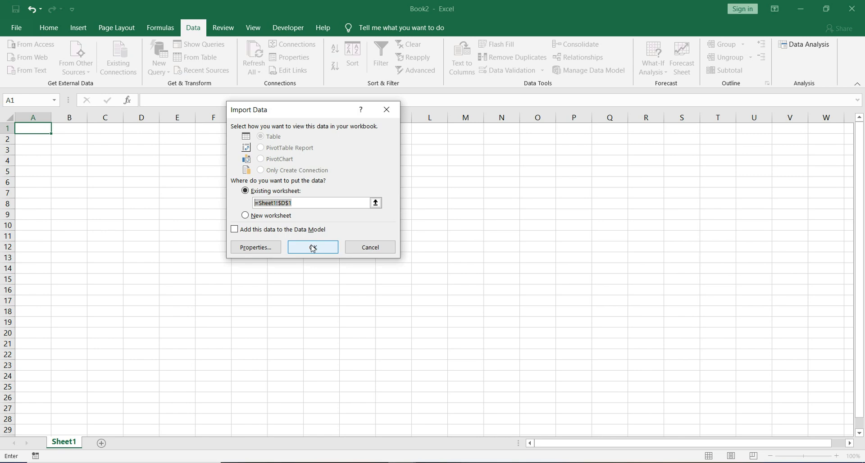
pyautogui.click(312, 246)
pyautogui.moveTo(140, 130); pyautogui.dragTo(190, 182)
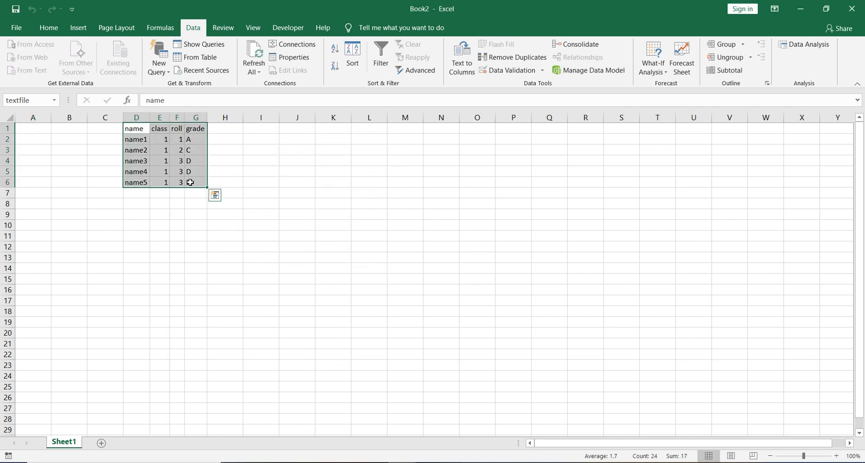
pyautogui.click(174, 193)
pyautogui.click(117, 127)
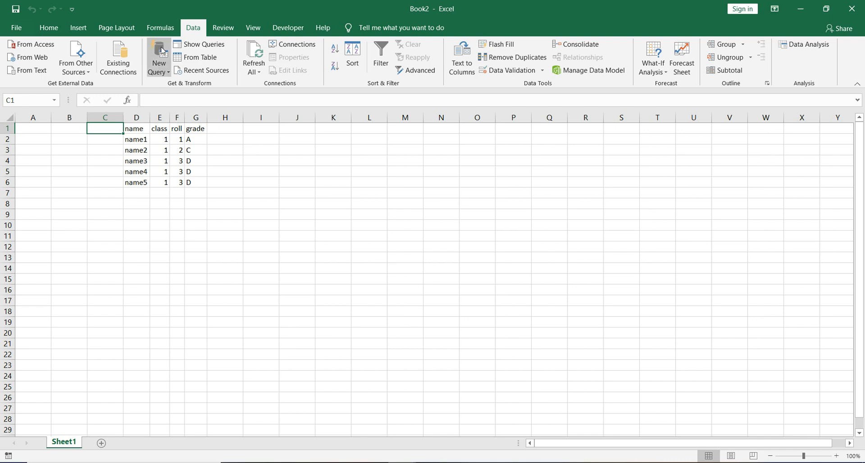
pyautogui.click(49, 28)
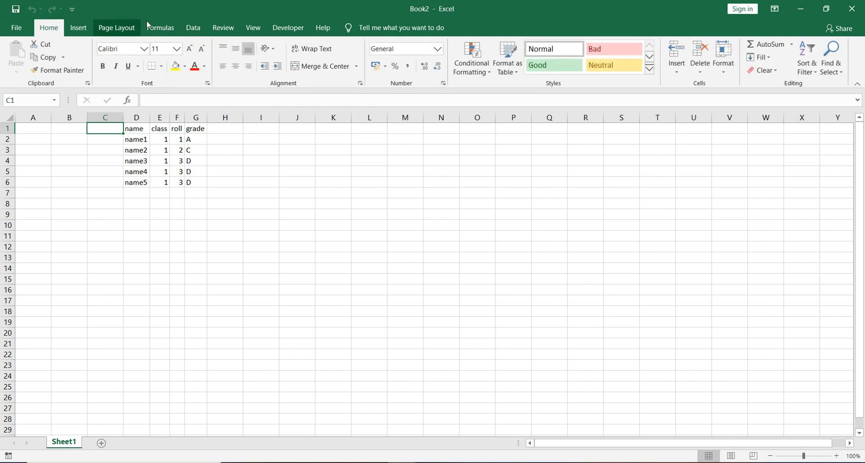
pyautogui.click(200, 29)
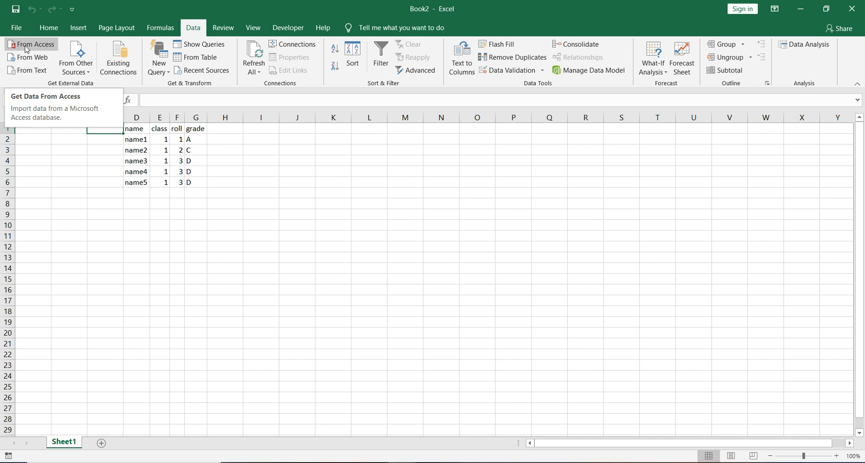
# Start an import from Access and open Database2 from the YouTube\!.Excel folder on drive D as the data source
pyautogui.click(28, 47)
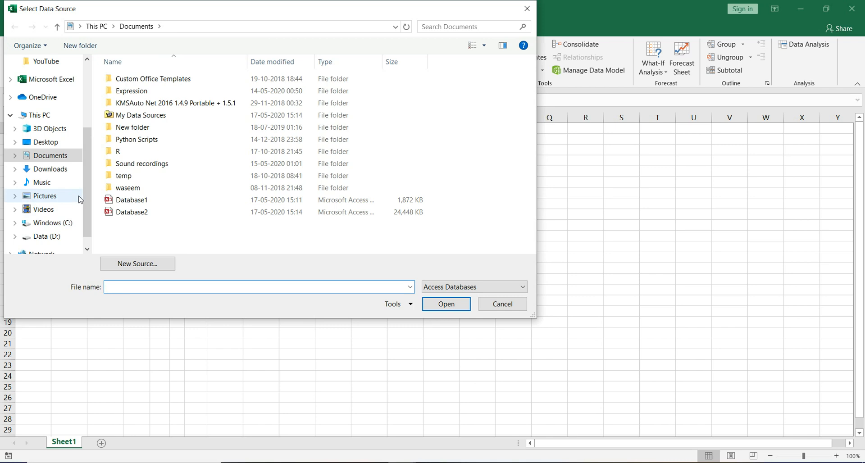
pyautogui.click(53, 239)
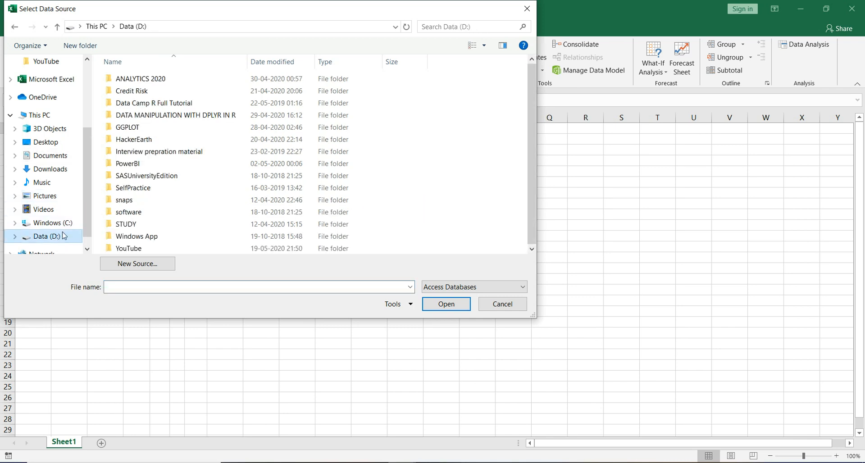
pyautogui.doubleClick(128, 248)
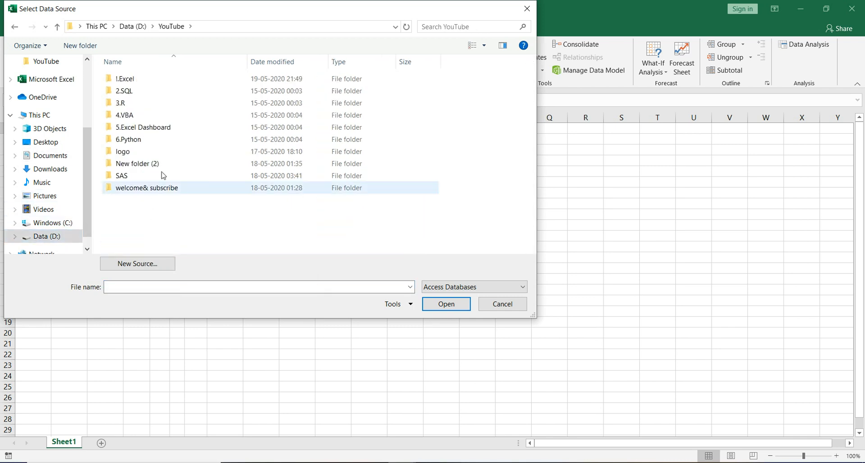
pyautogui.doubleClick(166, 80)
pyautogui.click(161, 91)
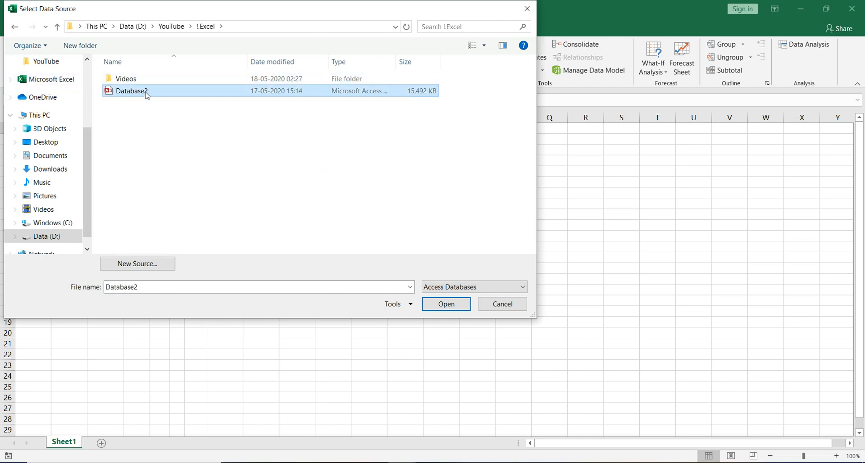
pyautogui.click(451, 305)
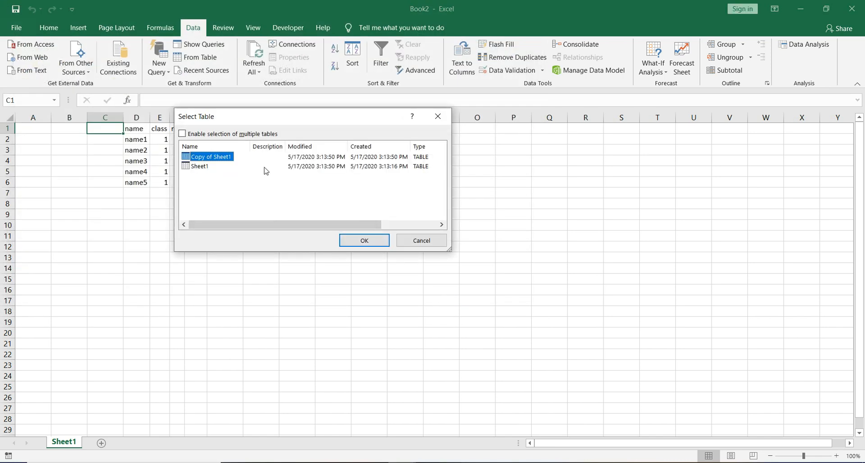
# Import the database's Sheet1 table as a table into a new worksheet
pyautogui.click(199, 166)
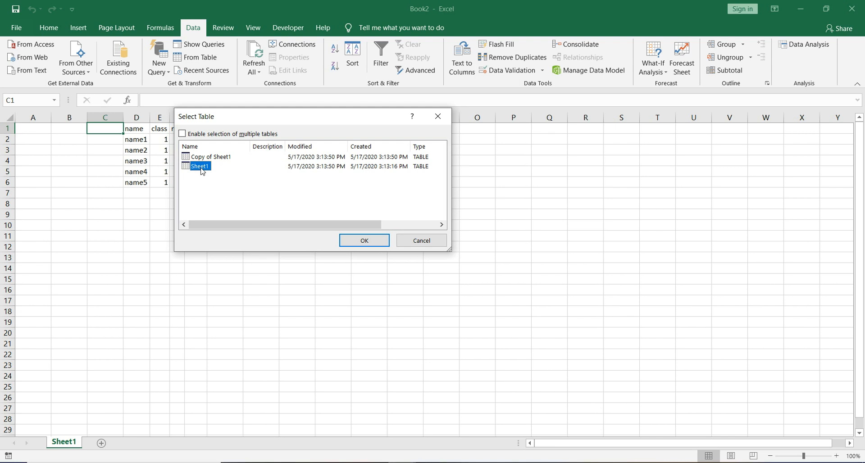
pyautogui.click(364, 241)
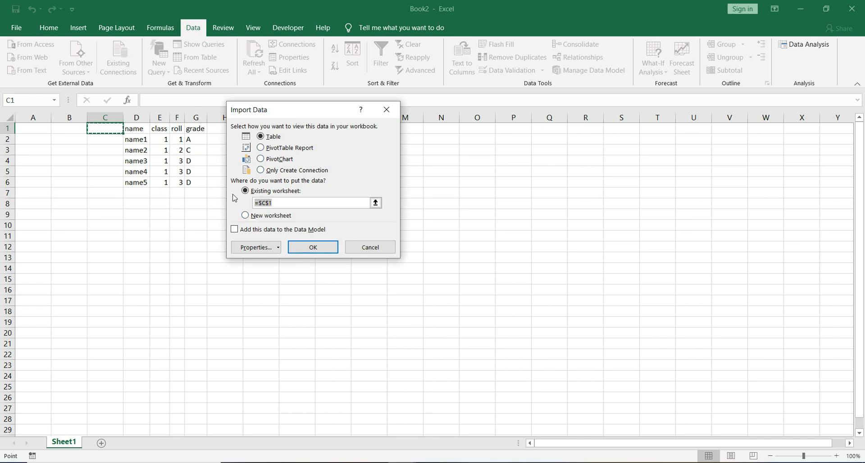
pyautogui.click(265, 216)
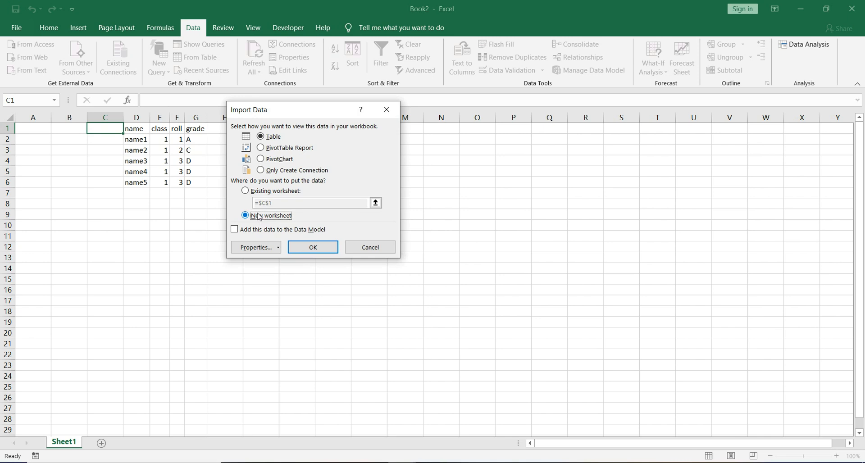
pyautogui.click(323, 252)
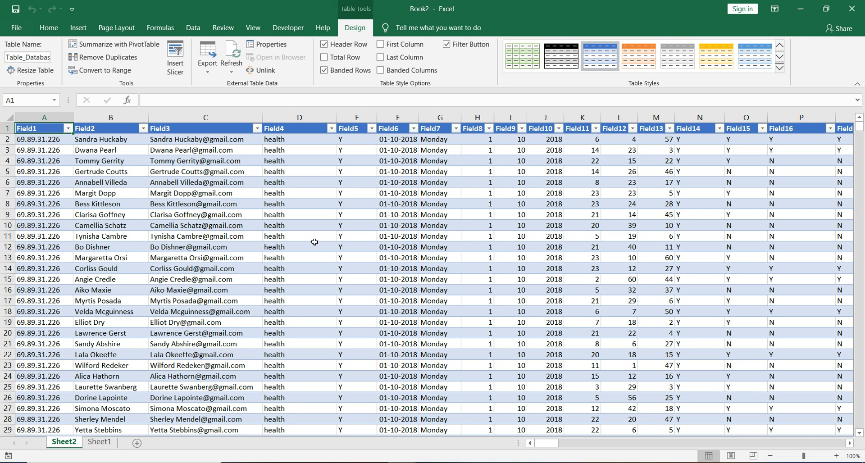
# Turn off the filter buttons in the imported table's header row and check how far its data extends
pyautogui.hotkey('ctrl', 'shift', 'l')
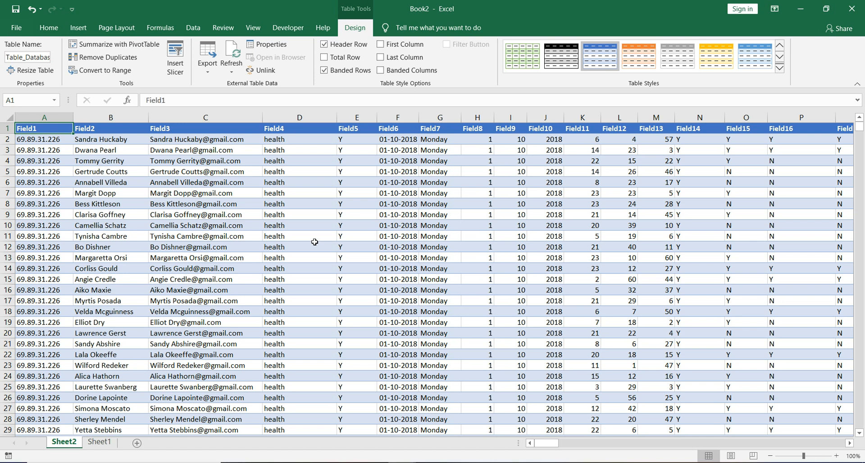
pyautogui.hotkey('ctrl', 'Right')
pyautogui.hotkey('ctrl', 'Left')
pyautogui.hotkey('ctrl', 'Down')
pyautogui.hotkey('ctrl', 'Up')
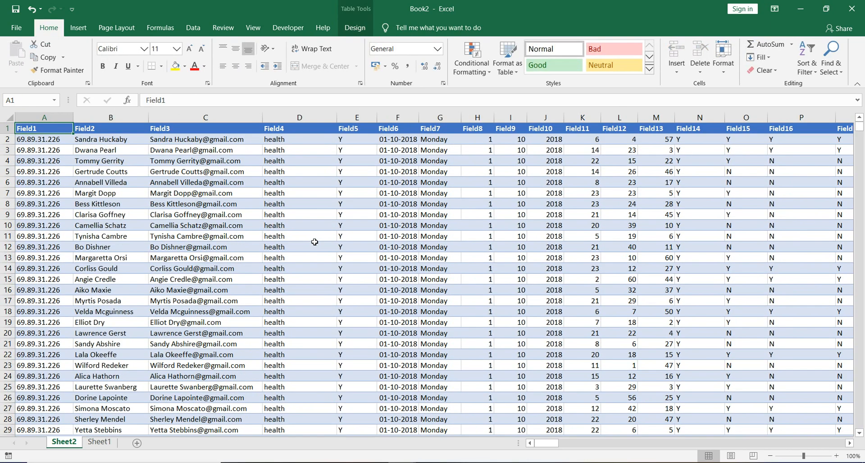
pyautogui.click(287, 266)
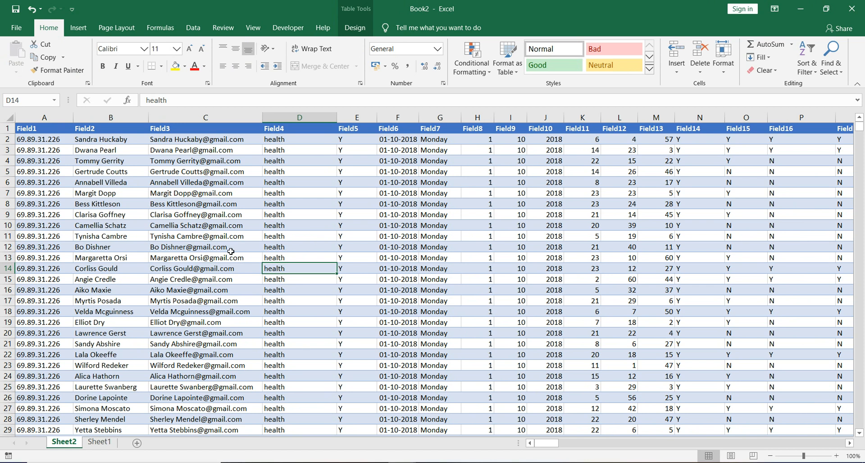
pyautogui.click(224, 235)
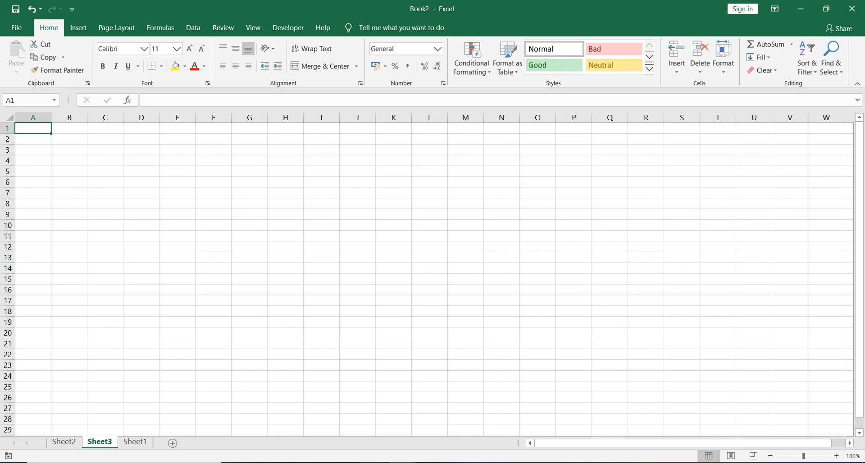
# Switch to the browser and copy all of the cars.csv data shown on the page
pyautogui.click(379, 446)
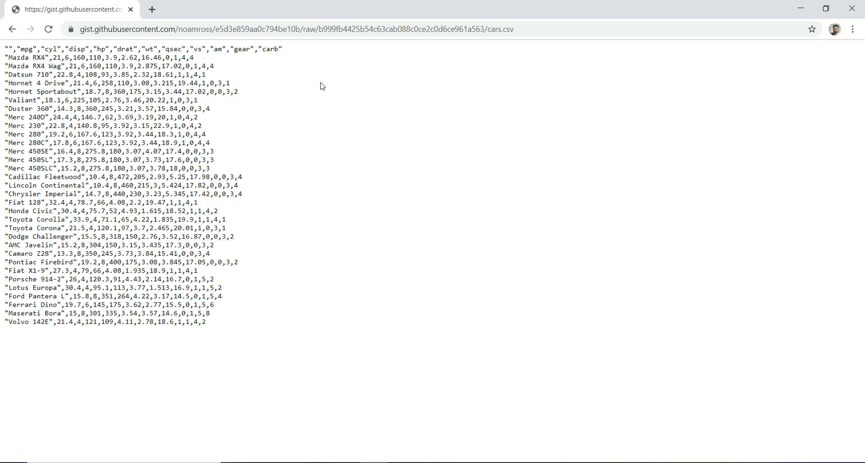
pyautogui.moveTo(223, 328); pyautogui.dragTo(3, 50)
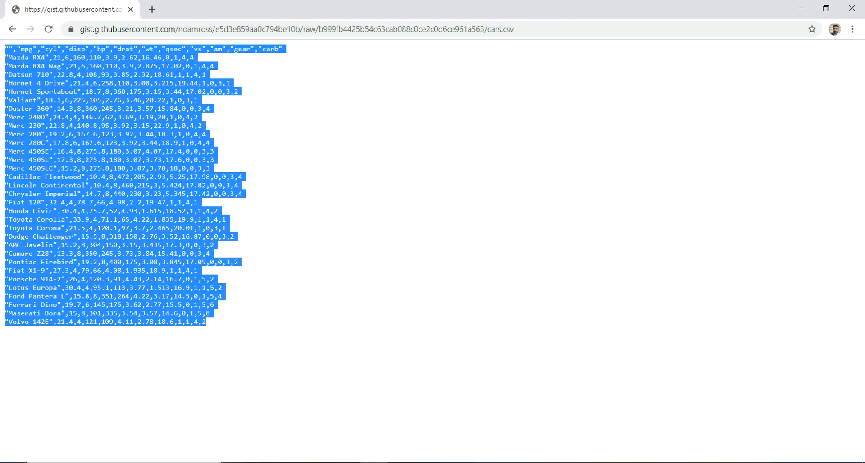
pyautogui.click(24, 182)
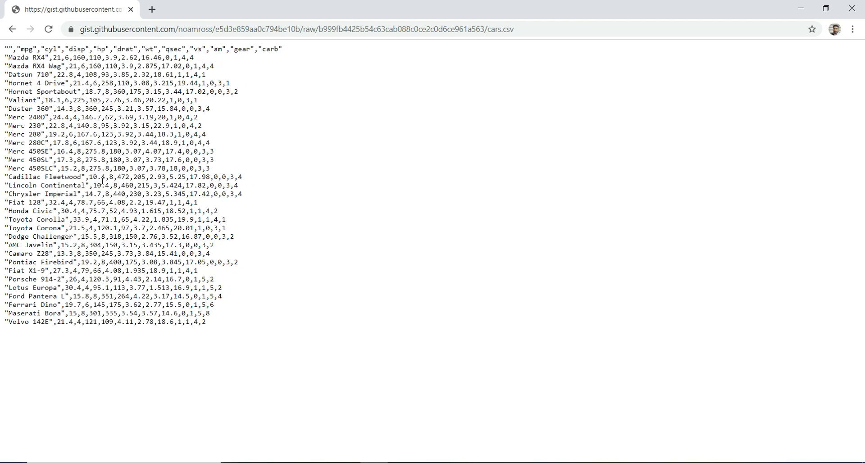
pyautogui.moveTo(217, 325); pyautogui.dragTo(3, 49)
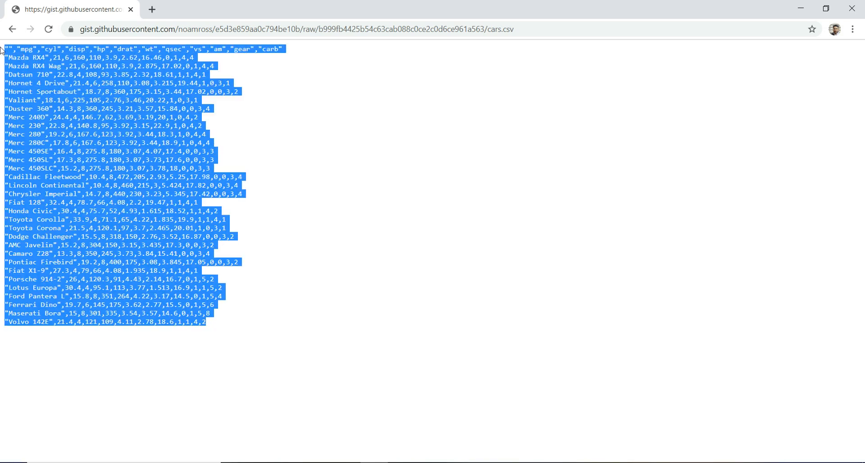
pyautogui.rightClick(39, 88)
pyautogui.click(71, 97)
# Switch back to the empty Sheet3 in Excel
pyautogui.hotkey('alt', 'Tab')
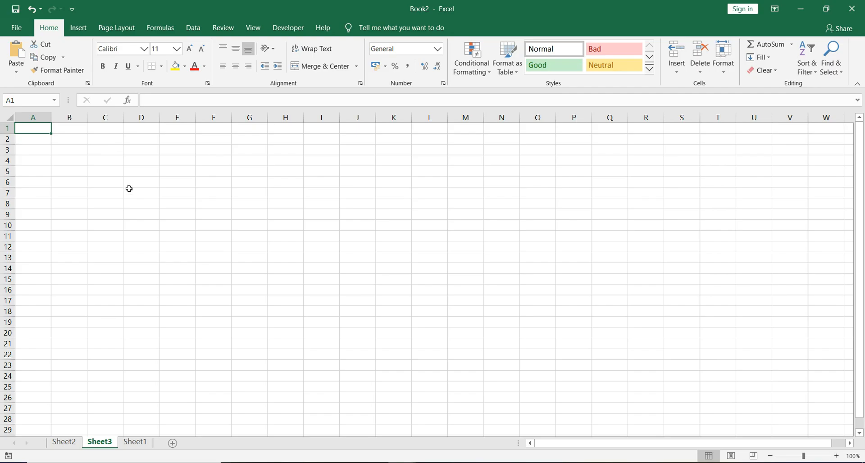
pyautogui.hotkey('alt', 'Tab')
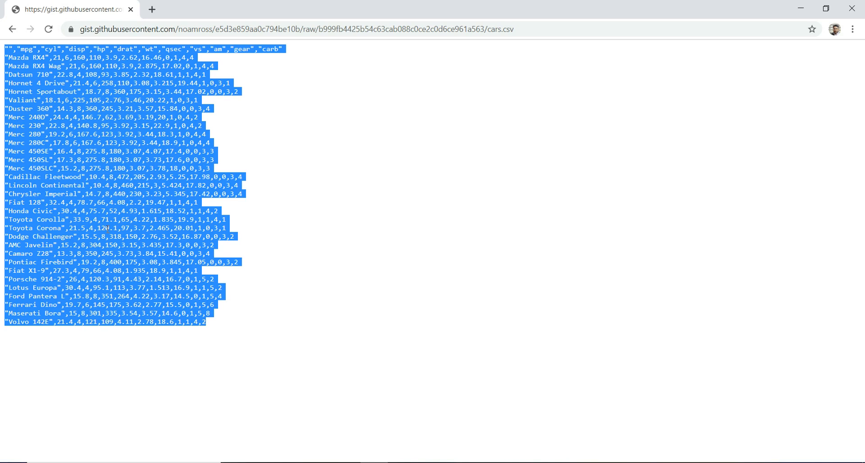
pyautogui.hotkey('alt', 'Tab')
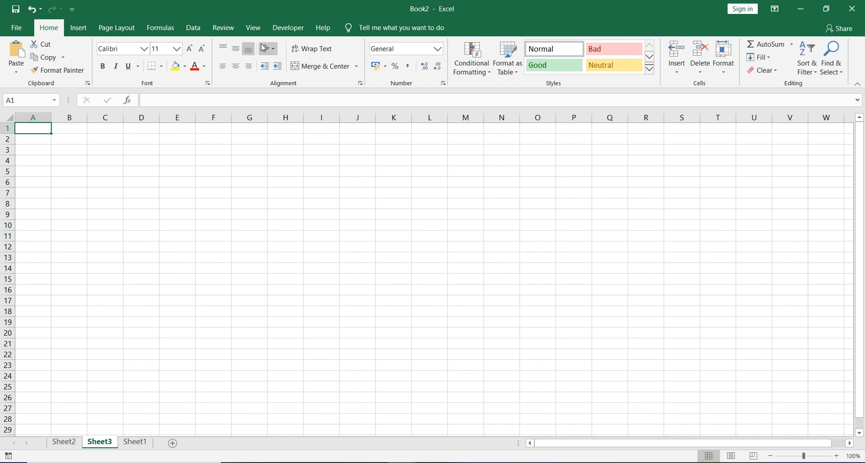
# Start a new web query in Sheet3 and select the full cars.csv page address in the browser
pyautogui.click(194, 28)
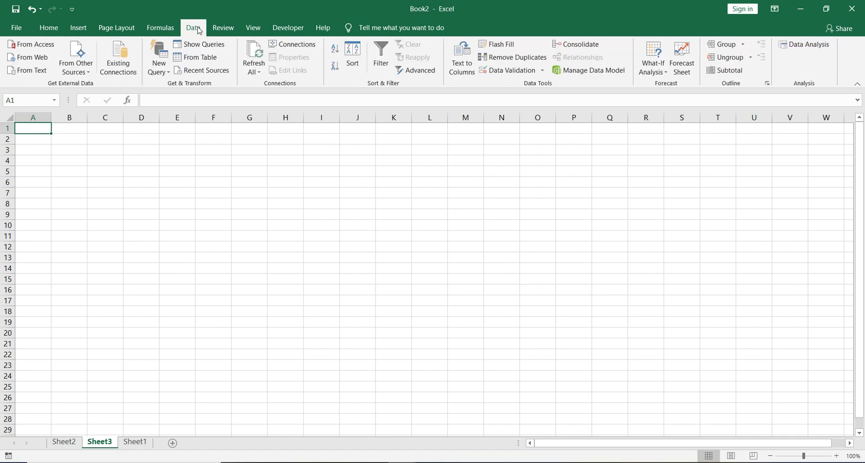
pyautogui.click(39, 65)
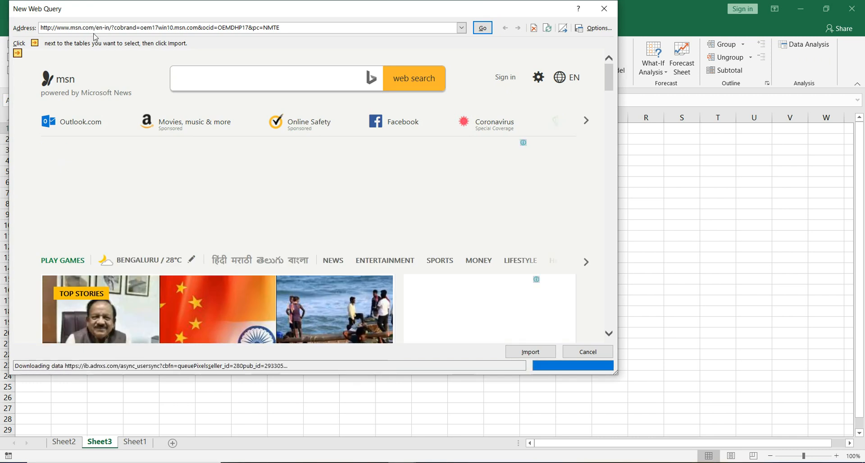
pyautogui.moveTo(110, 10); pyautogui.dragTo(230, 58)
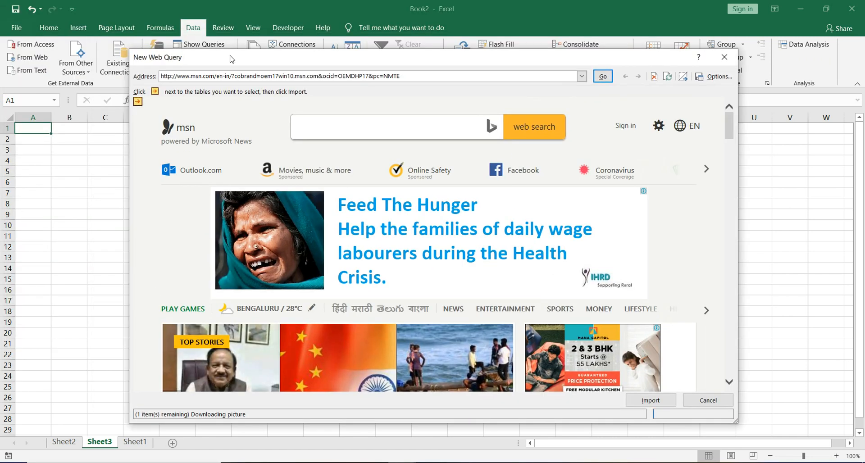
pyautogui.hotkey('alt', 'Tab')
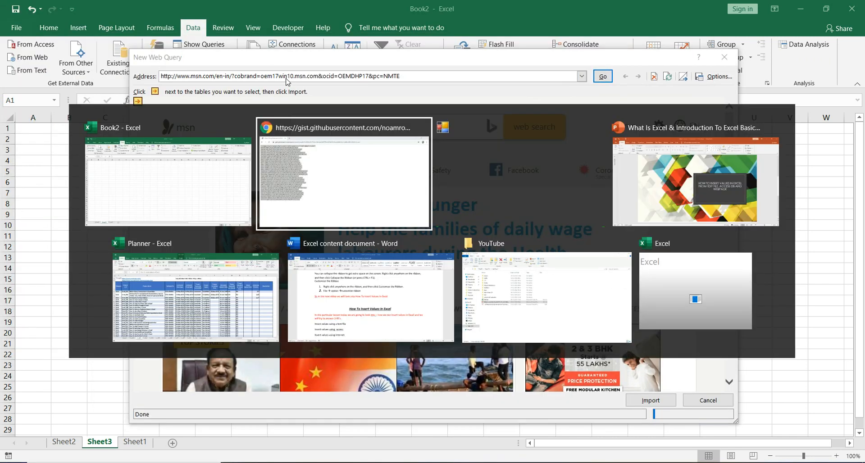
pyautogui.click(355, 28)
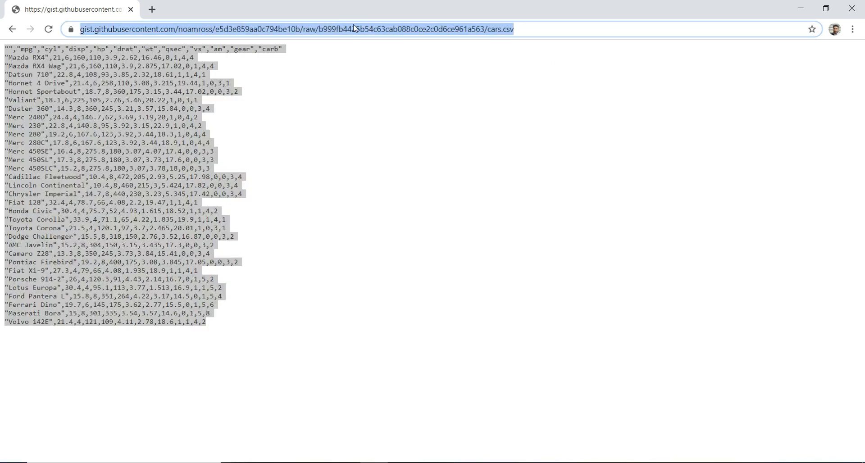
# Return to the web query in Excel, replace its address with the copied cars.csv link and load that page
pyautogui.hotkey('alt', 'Tab')
pyautogui.click(428, 76)
pyautogui.moveTo(387, 72); pyautogui.dragTo(232, 69)
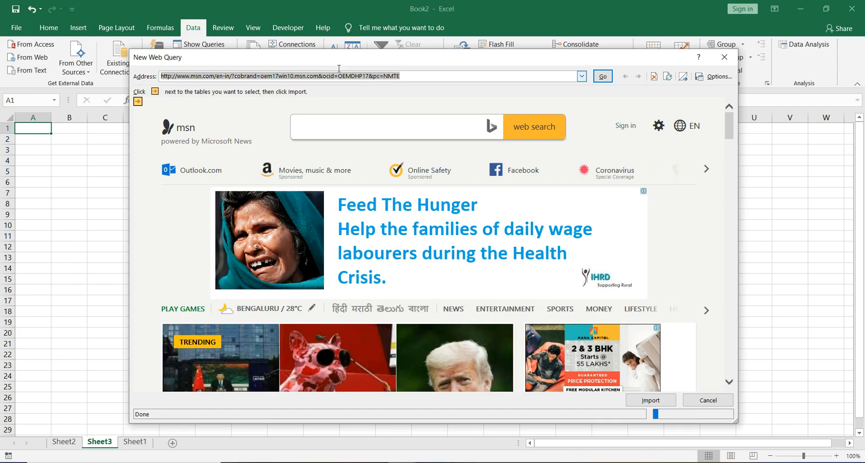
pyautogui.hotkey('ctrl', 'v')
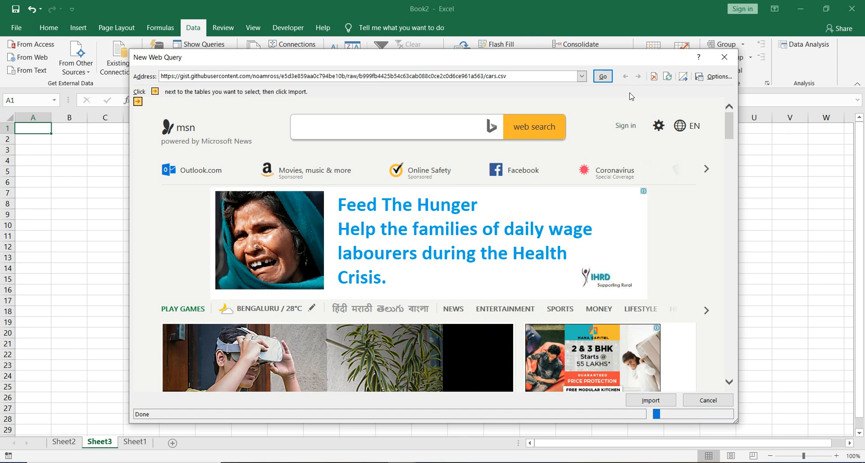
pyautogui.click(603, 77)
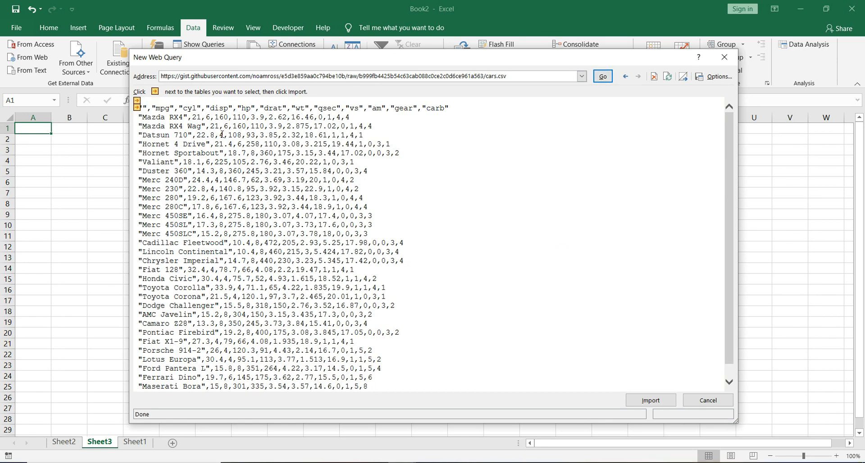
# Import the cars.csv page data into the existing worksheet starting at cell A1
pyautogui.scroll(-1, 222, 134)
pyautogui.scroll(1, 222, 134)
pyautogui.click(648, 405)
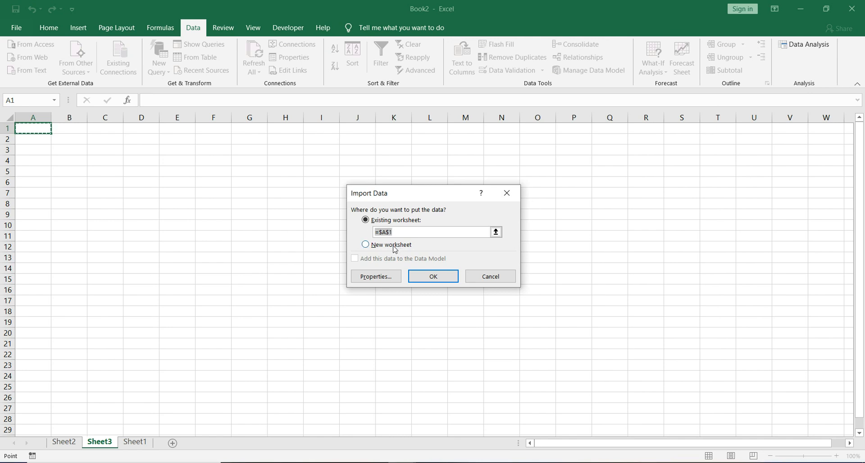
pyautogui.click(435, 278)
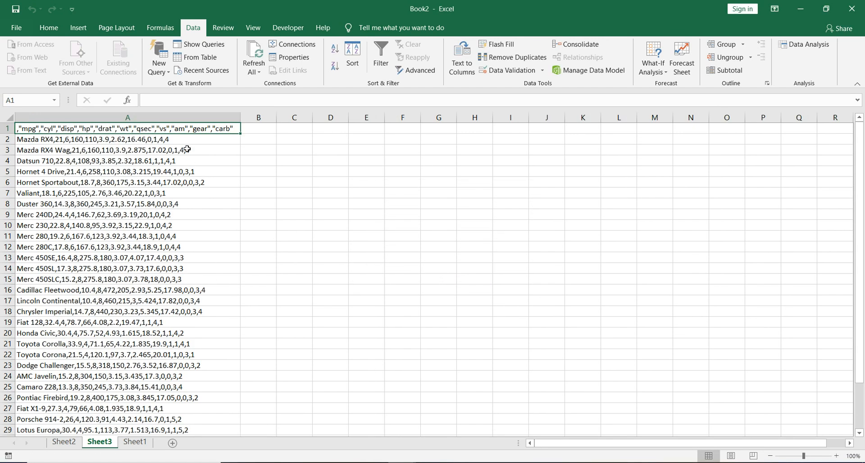
# Examine the imported data in column A, and compare it with the header line and first record of cars.csv in the browser
pyautogui.click(199, 117)
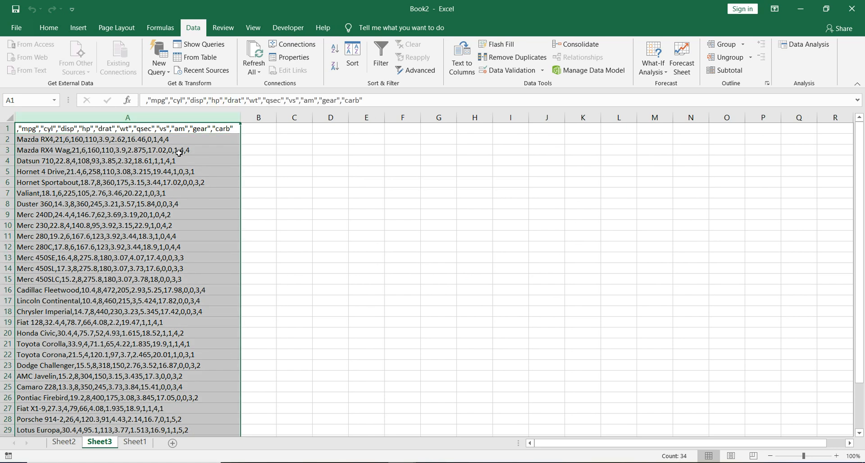
pyautogui.click(111, 185)
pyautogui.hotkey('alt', 'Tab')
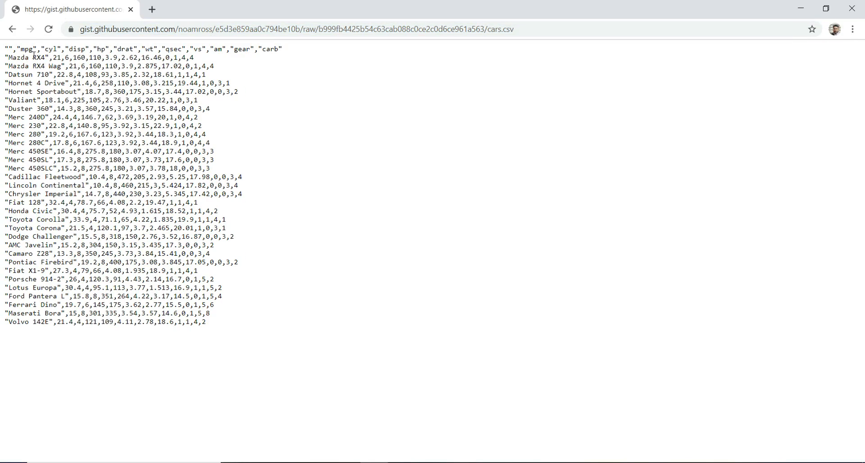
pyautogui.moveTo(36, 49); pyautogui.dragTo(11, 49)
pyautogui.click(10, 50)
pyautogui.moveTo(9, 50); pyautogui.dragTo(11, 50)
pyautogui.click(11, 50)
pyautogui.doubleClick(8, 49)
pyautogui.moveTo(311, 51); pyautogui.dragTo(1, 46)
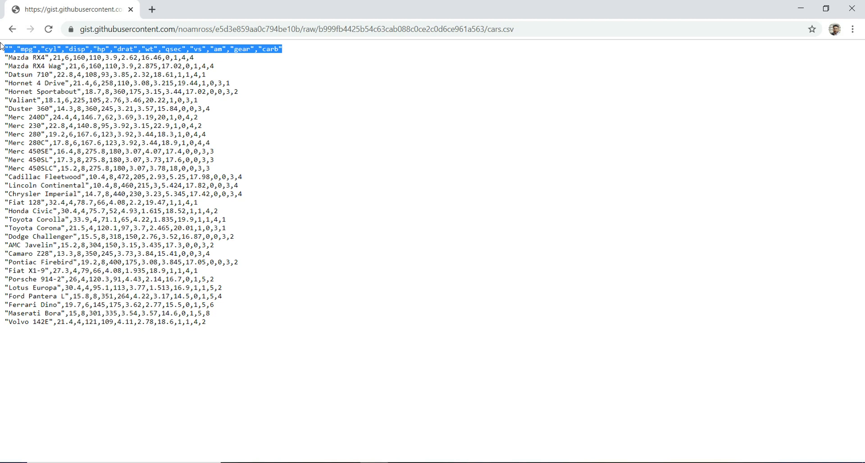
pyautogui.moveTo(8, 59); pyautogui.dragTo(197, 64)
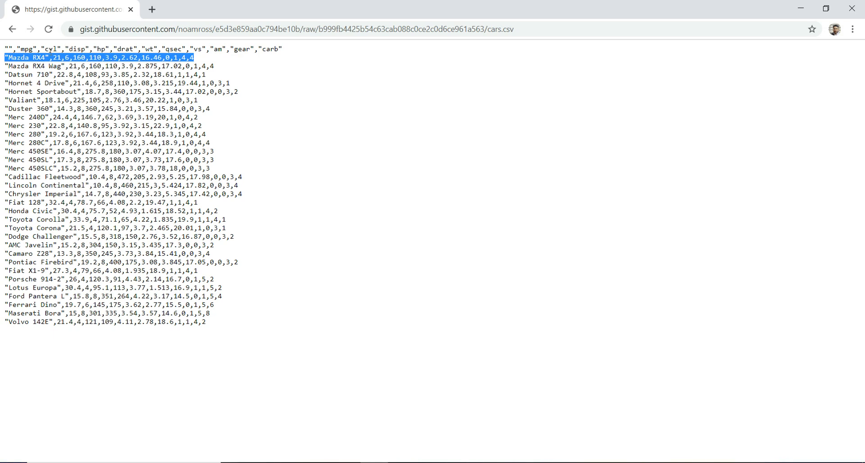
pyautogui.moveTo(9, 49); pyautogui.dragTo(12, 48)
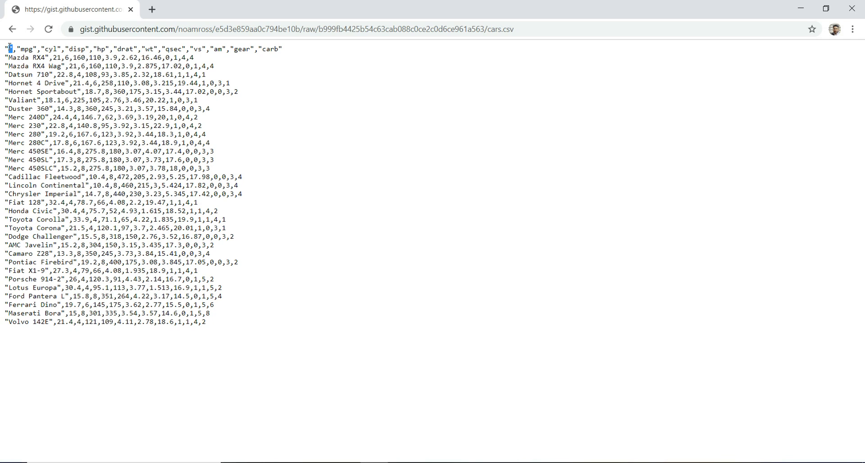
pyautogui.moveTo(20, 49); pyautogui.dragTo(86, 49)
# Switch back to Excel and select the whole of column A in Sheet3
pyautogui.hotkey('alt', 'Tab')
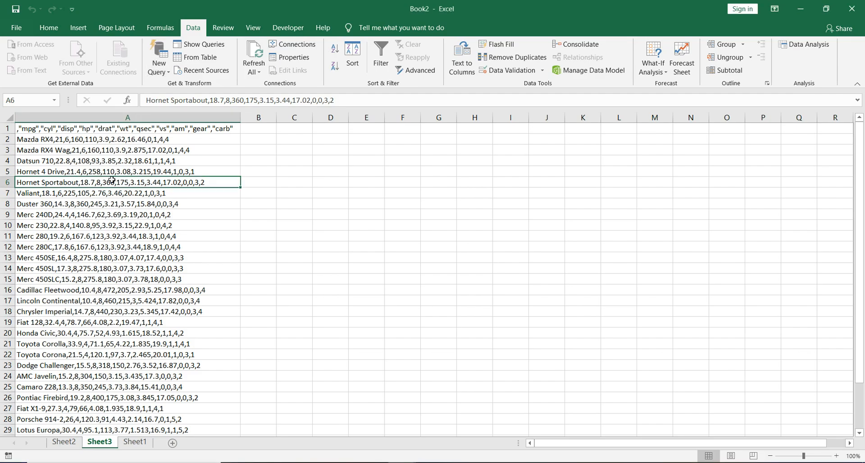
pyautogui.click(104, 117)
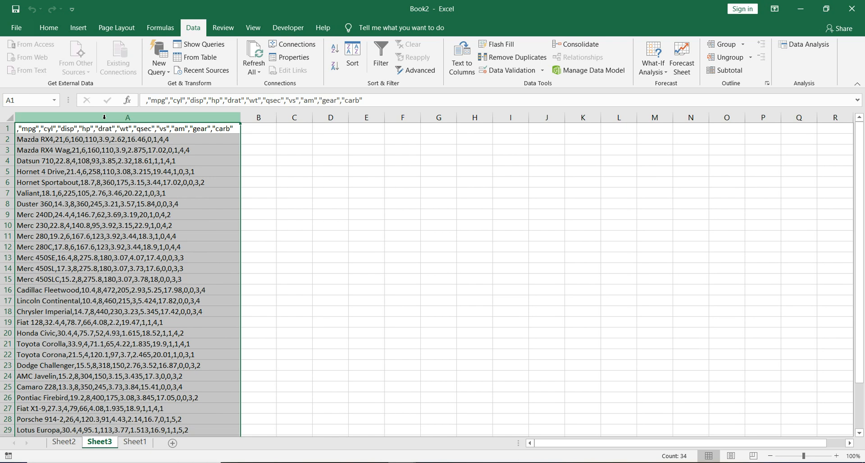
pyautogui.write('de')
pyautogui.press('Escape')
pyautogui.hotkey('alt', 'a')
pyautogui.press('e')
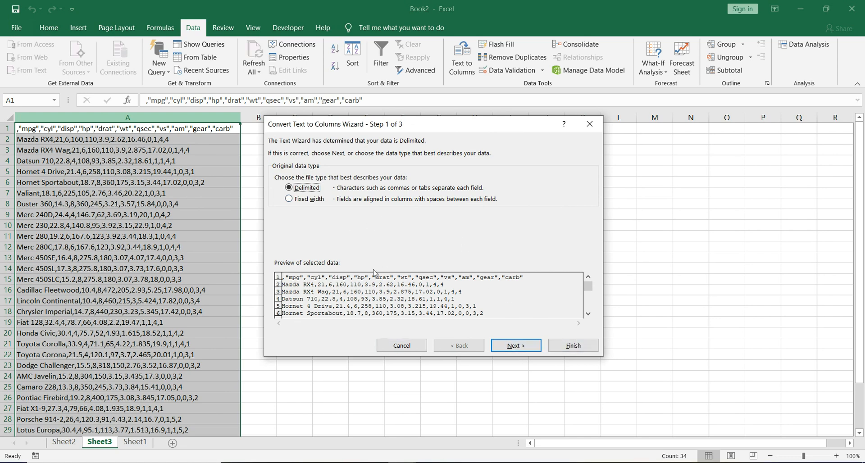
pyautogui.click(401, 346)
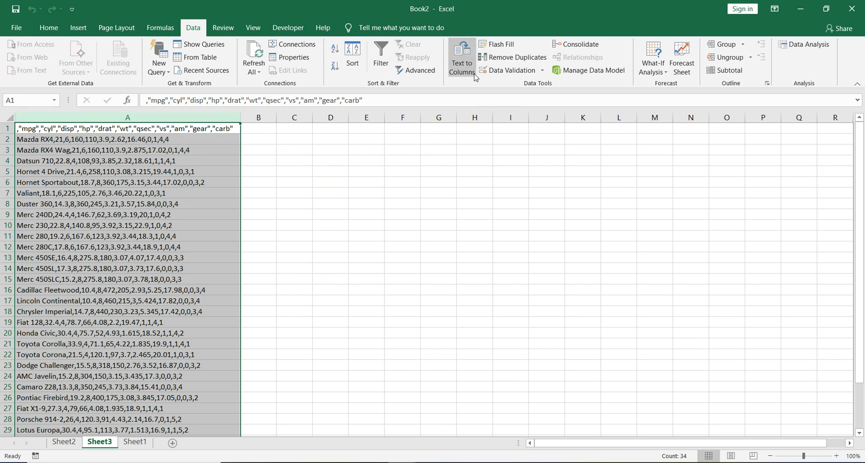
# Split column A with Text to Columns as delimited data, using Comma instead of Tab, General format and destination $A$1
pyautogui.click(451, 64)
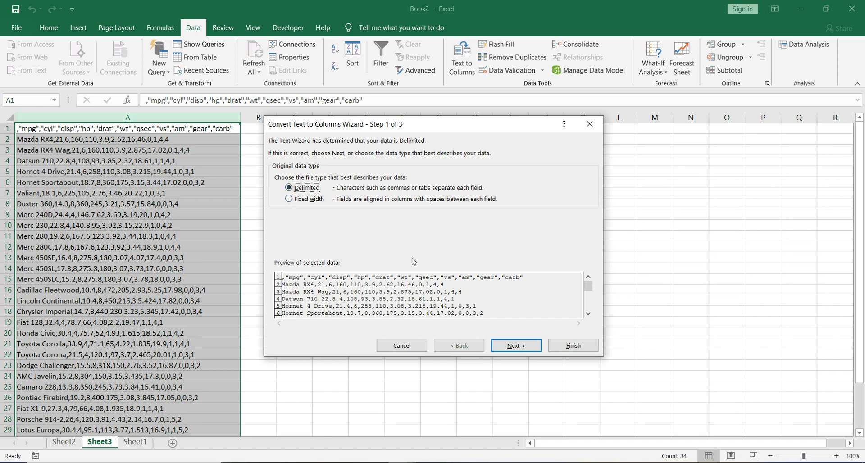
pyautogui.click(510, 349)
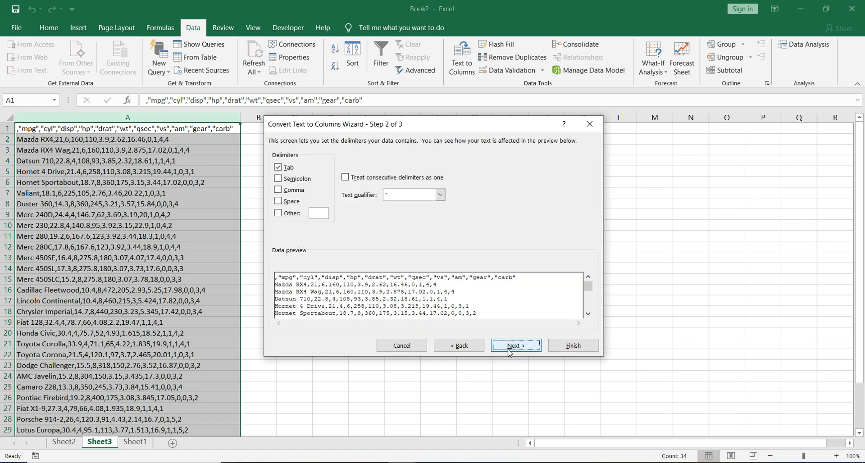
pyautogui.click(278, 168)
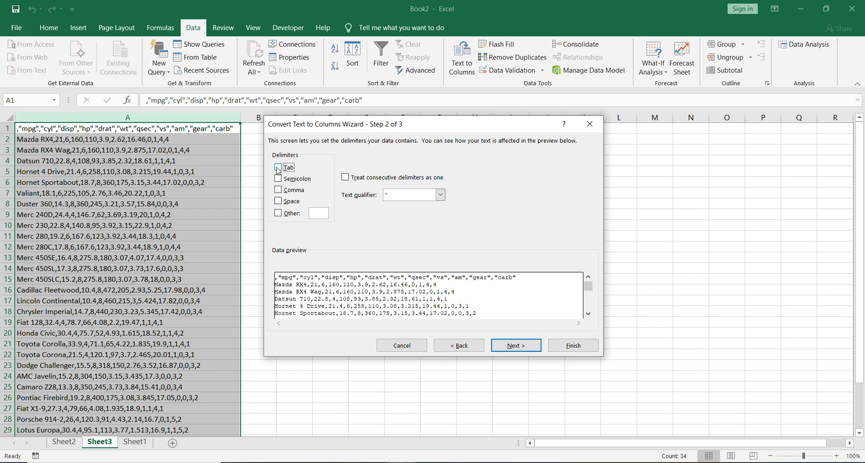
pyautogui.click(279, 189)
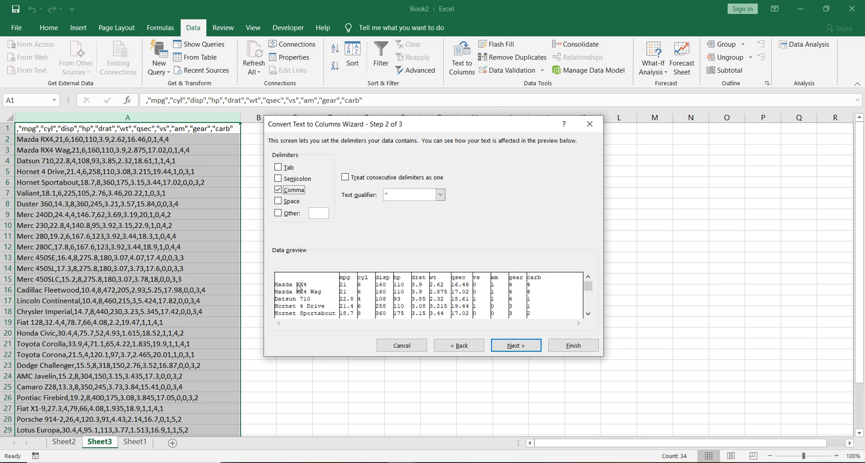
pyautogui.click(516, 346)
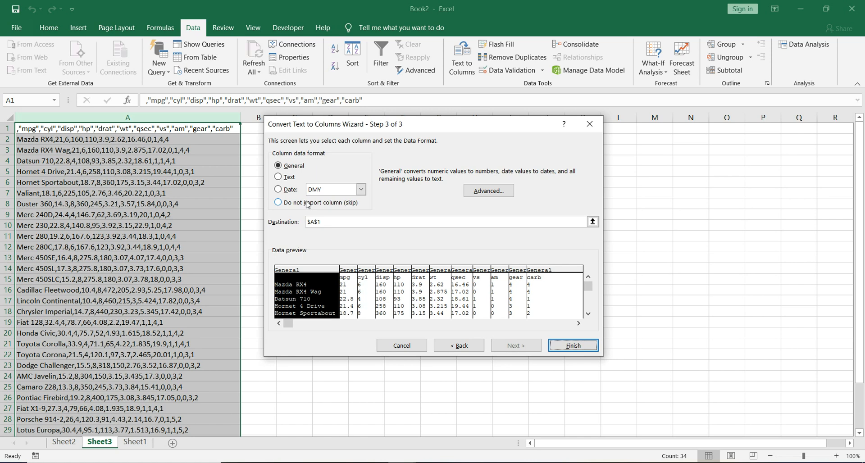
pyautogui.click(573, 346)
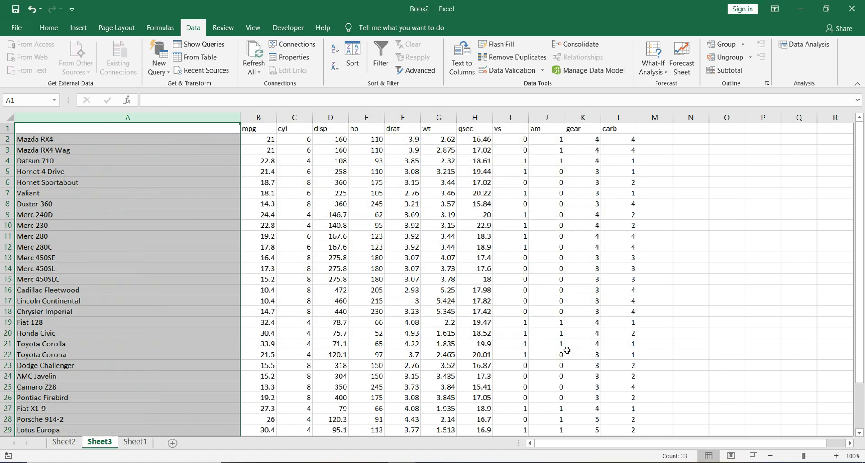
# Review the separated data across columns A to L and select the empty header cell A1
pyautogui.click(160, 172)
pyautogui.moveTo(196, 118); pyautogui.dragTo(624, 129)
pyautogui.click(436, 163)
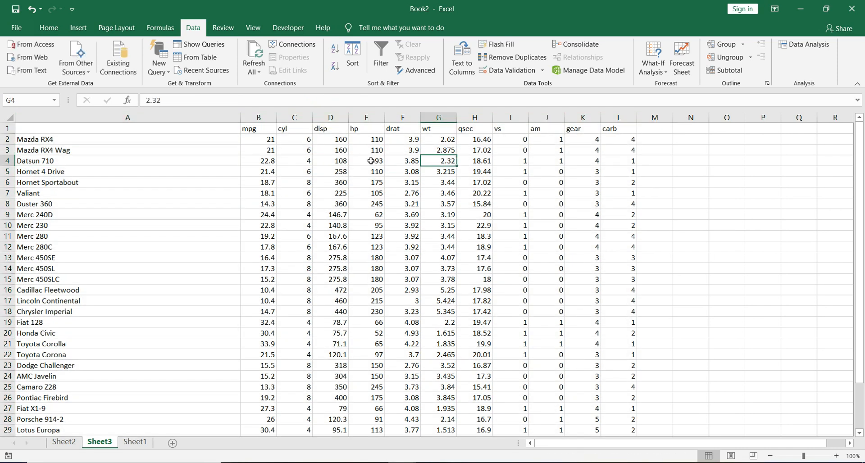
pyautogui.click(213, 139)
pyautogui.click(205, 127)
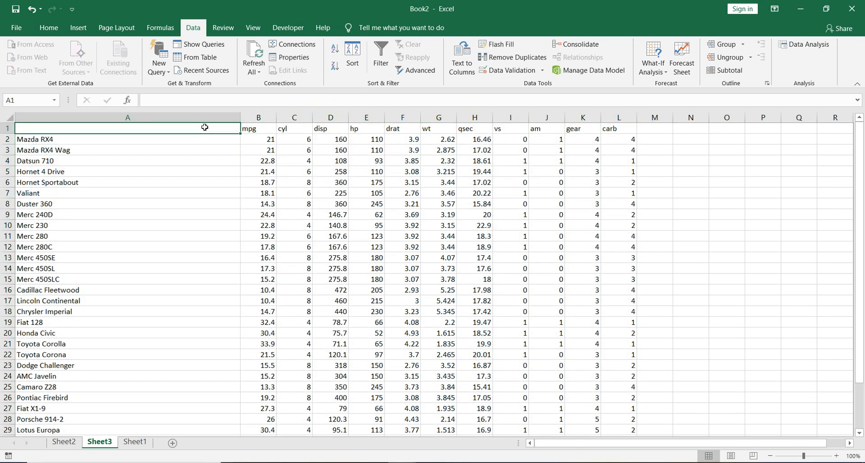